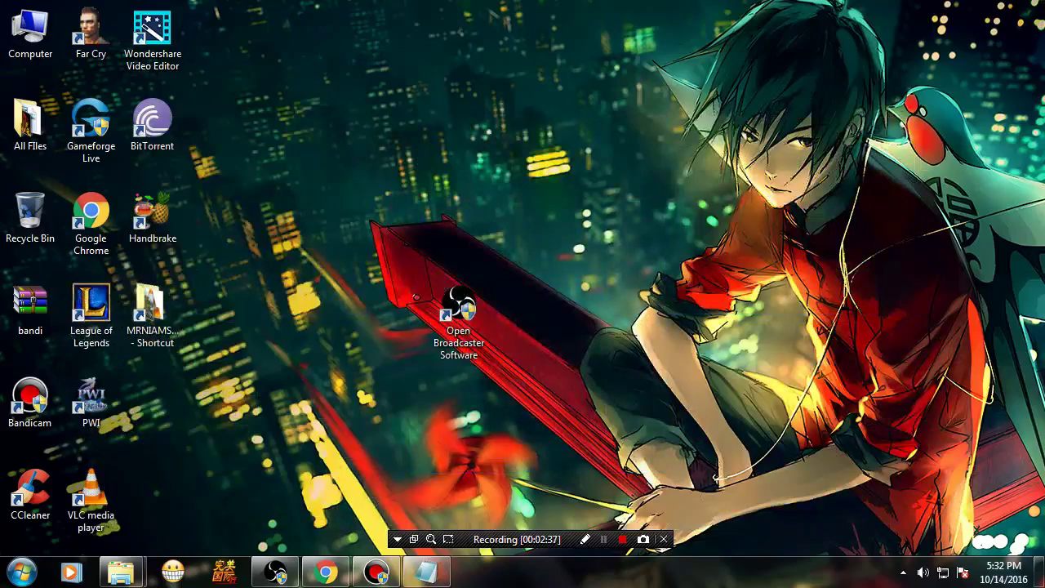
Move the League of Legends, Far Cry and PWI shortcuts to mid-desktop, then refresh the desktop
{"action": "left_click_drag", "start_coordinate": [90, 307], "coordinate": [336, 306]}
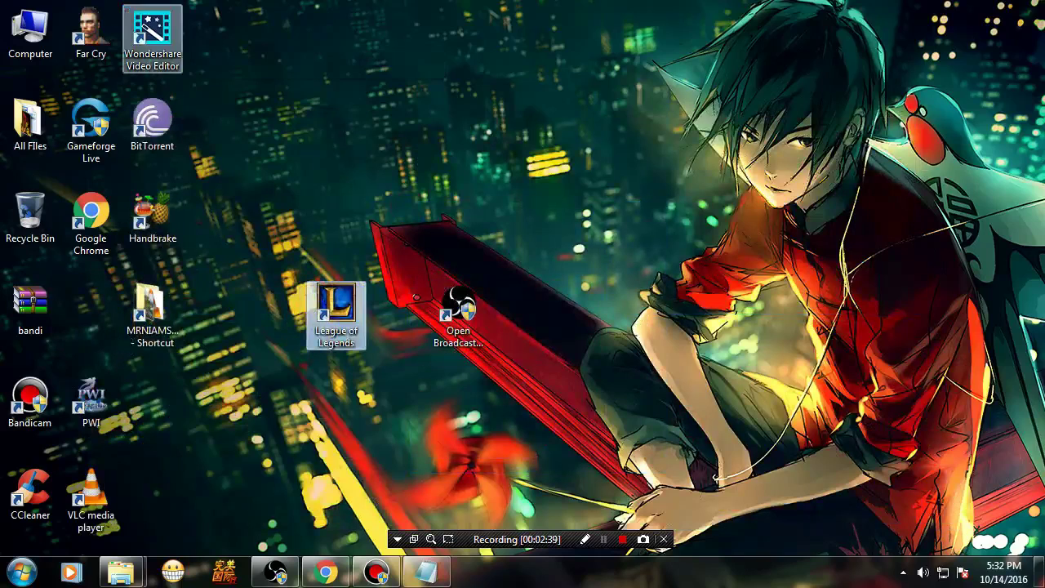
{"action": "left_click_drag", "start_coordinate": [91, 32], "coordinate": [458, 214]}
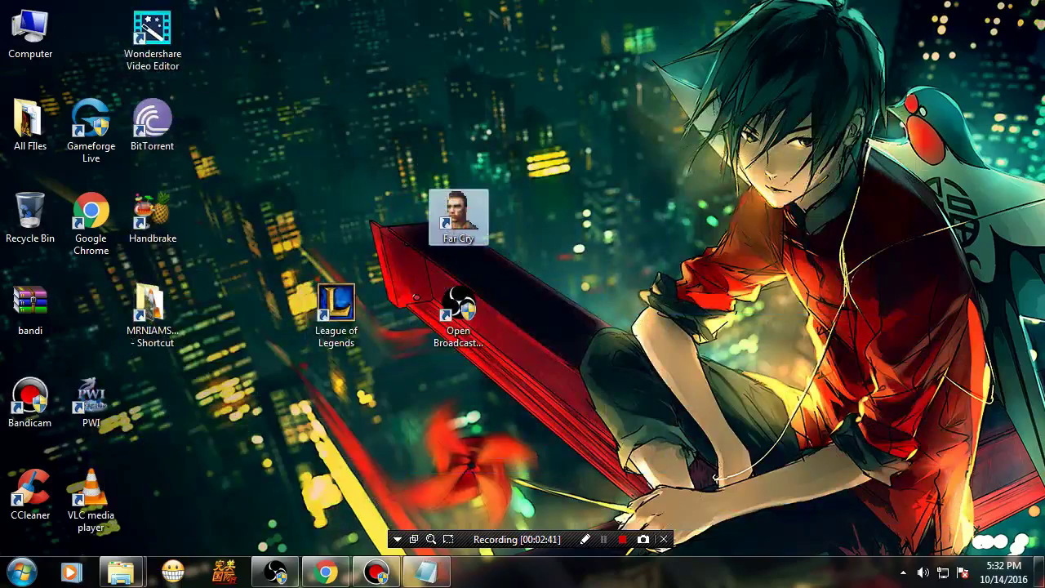
{"action": "left_click_drag", "start_coordinate": [90, 400], "coordinate": [581, 309]}
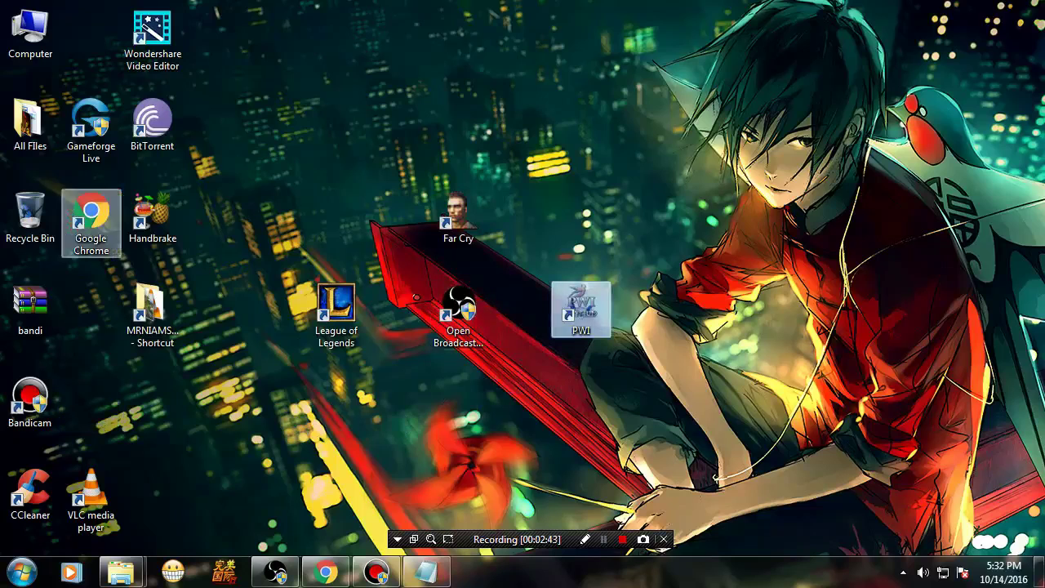
{"action": "left_click_drag", "start_coordinate": [258, 93], "coordinate": [738, 443]}
{"action": "left_click", "coordinate": [766, 441]}
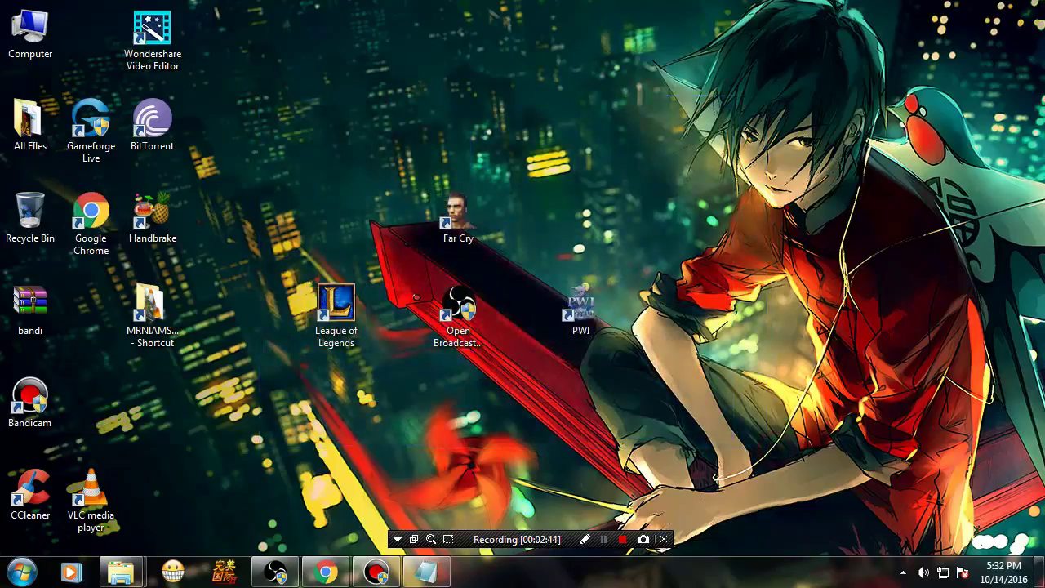
{"action": "right_click", "coordinate": [679, 226]}
{"action": "left_click", "coordinate": [744, 276]}
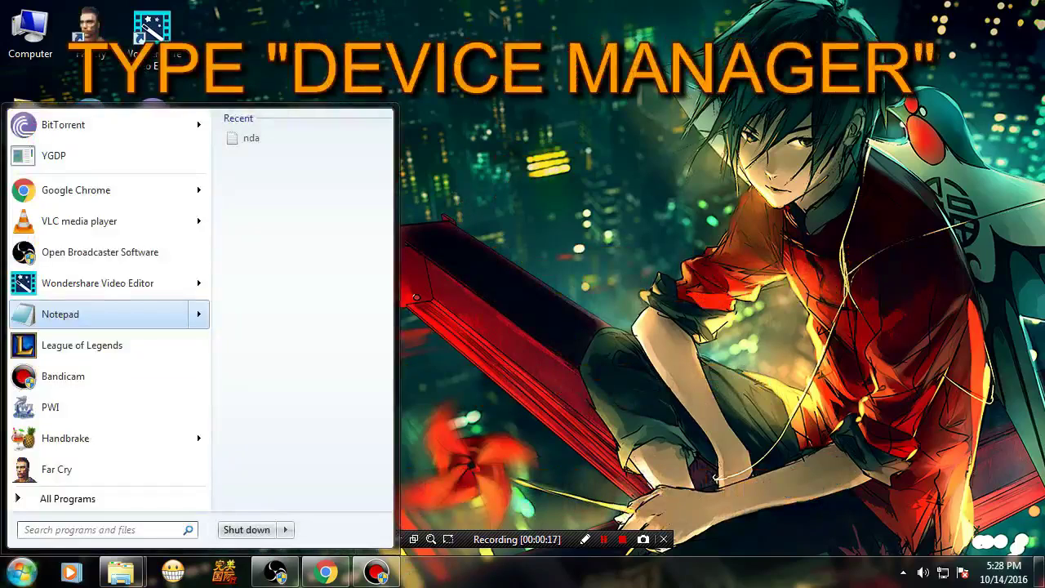
Launch Device Manager from a Start search for 'device'
{"action": "type", "text": "dev"}
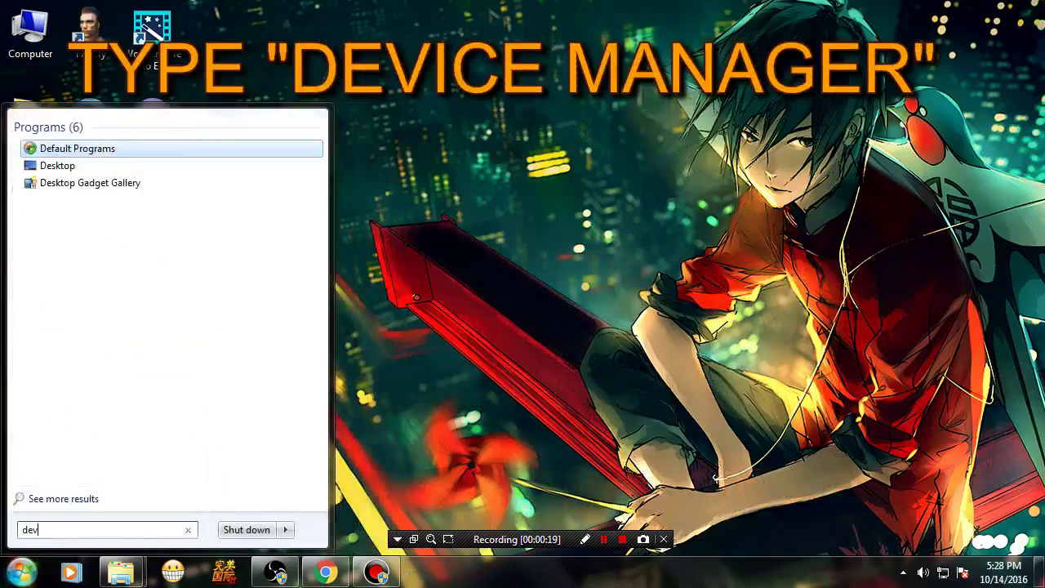
{"action": "type", "text": "ice"}
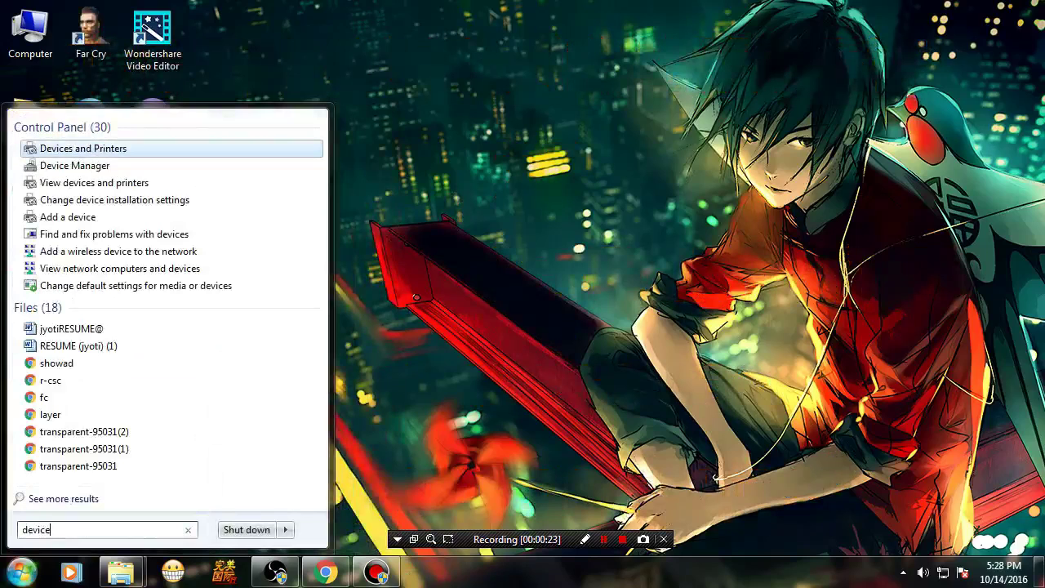
{"action": "key", "text": "Down"}
{"action": "key", "text": "Return"}
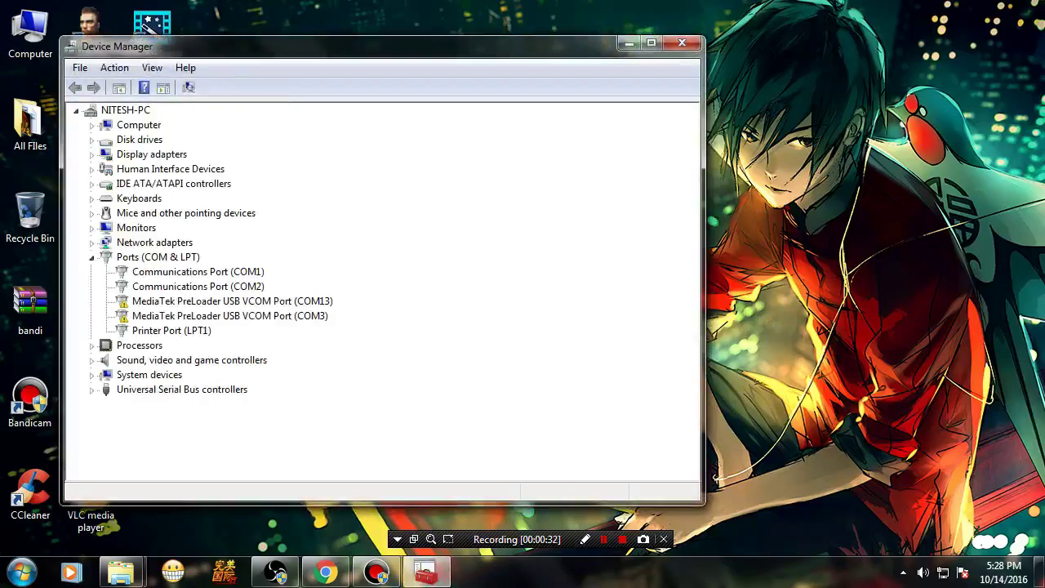
Expand Display adapters and bring up the Intel(R) G41 Express Chipset's context menu
{"action": "left_click", "coordinate": [140, 153]}
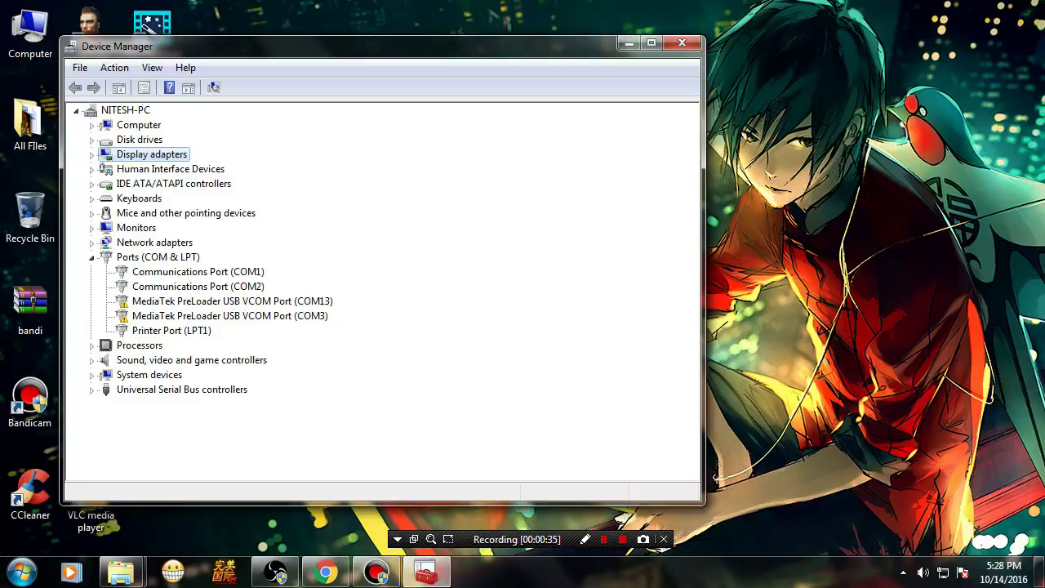
{"action": "double_click", "coordinate": [155, 155]}
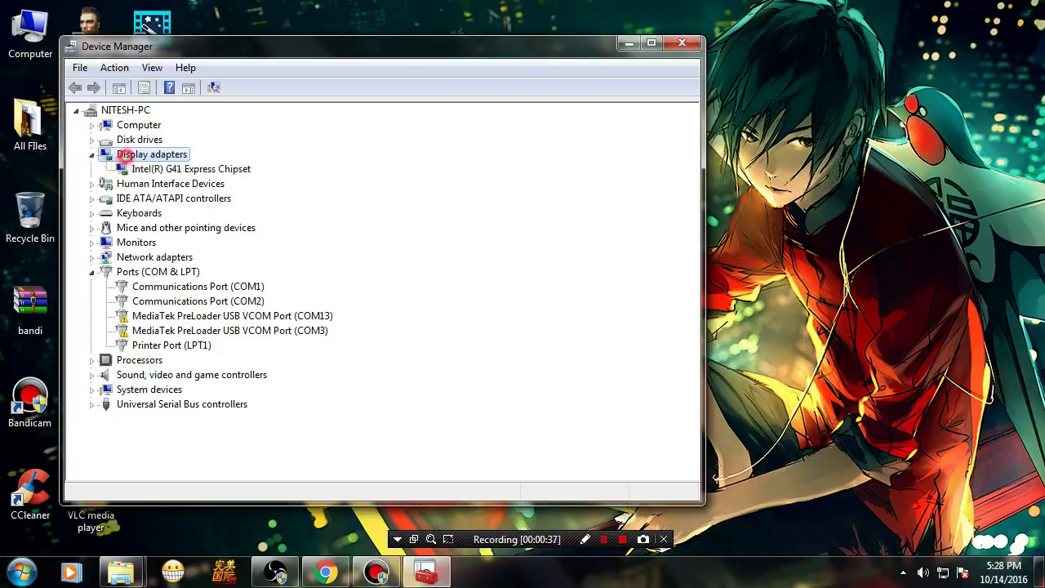
{"action": "left_click", "coordinate": [141, 168]}
{"action": "right_click", "coordinate": [172, 169]}
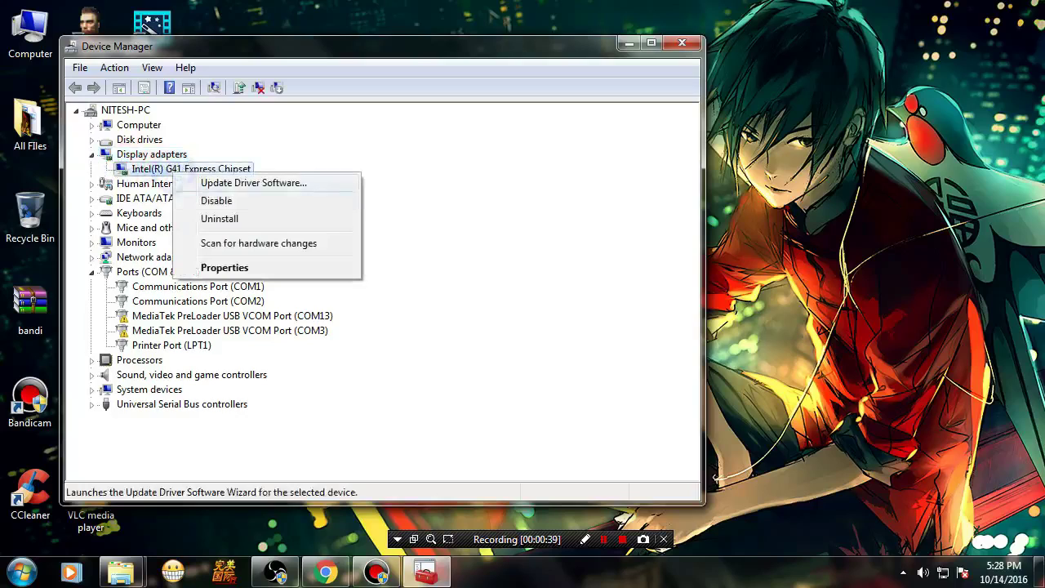
Auto-search for an Intel(R) G41 Express Chipset driver update, find it current, and close Device Manager
{"action": "left_click", "coordinate": [220, 183]}
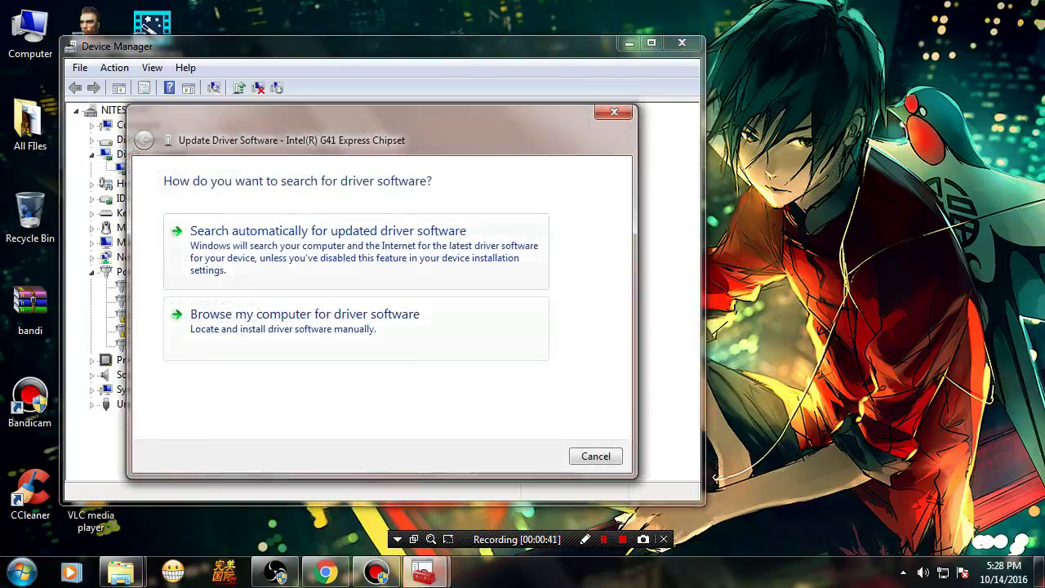
{"action": "left_click", "coordinate": [346, 264]}
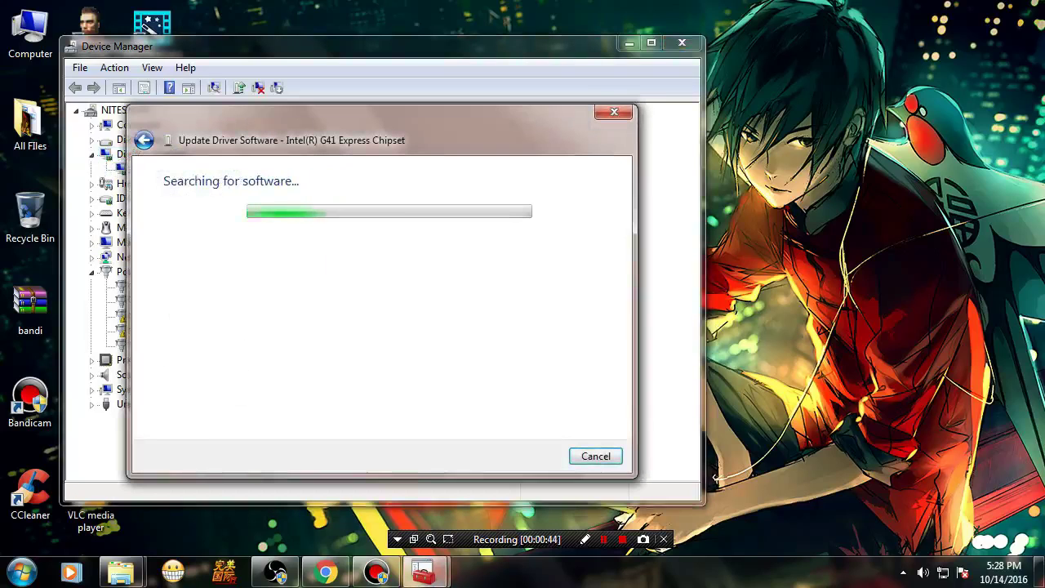
{"action": "left_click", "coordinate": [279, 232]}
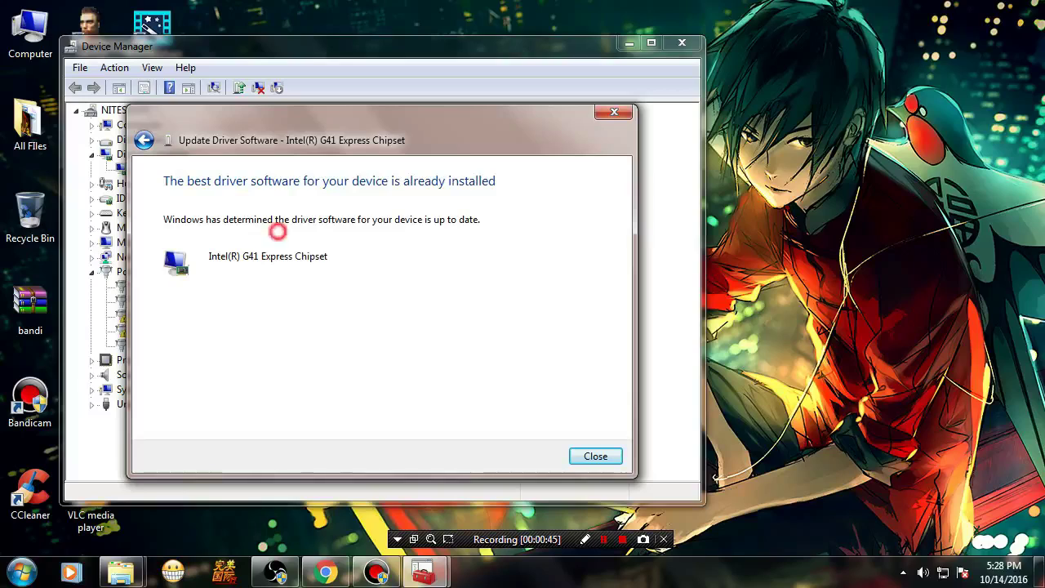
{"action": "left_click", "coordinate": [461, 230]}
{"action": "left_click", "coordinate": [261, 268]}
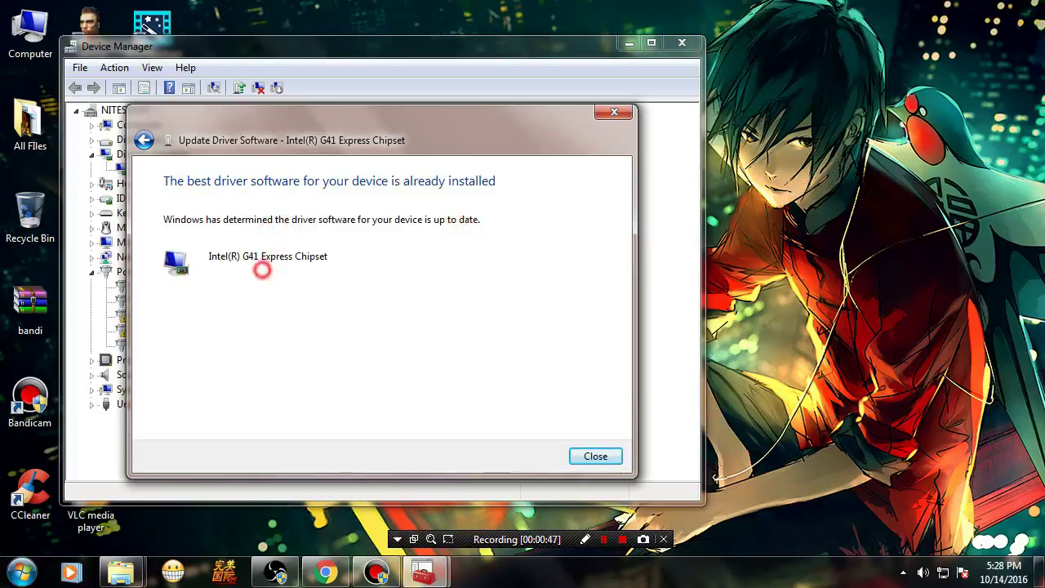
{"action": "left_click", "coordinate": [261, 269]}
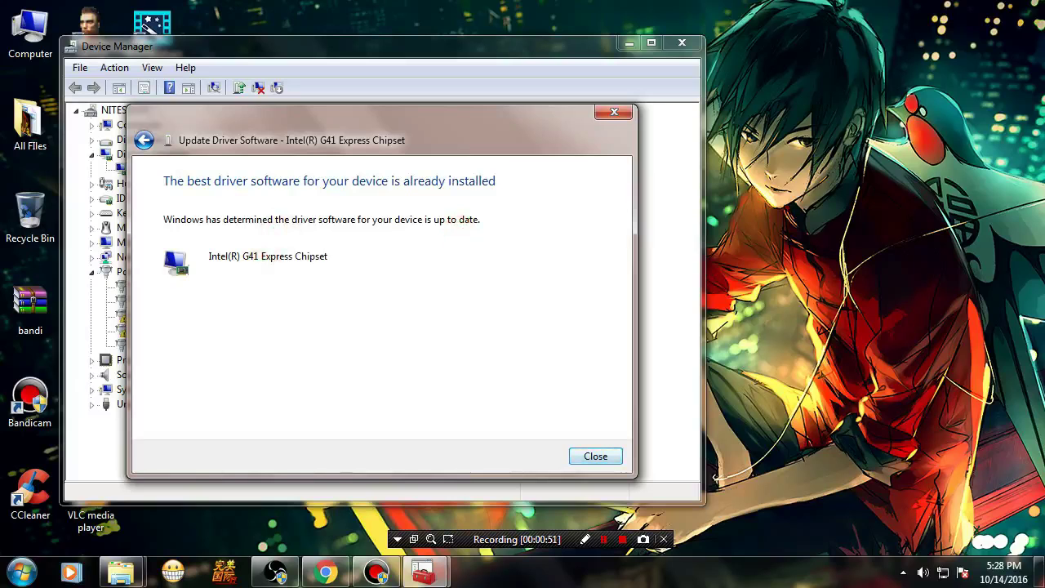
{"action": "left_click", "coordinate": [591, 454]}
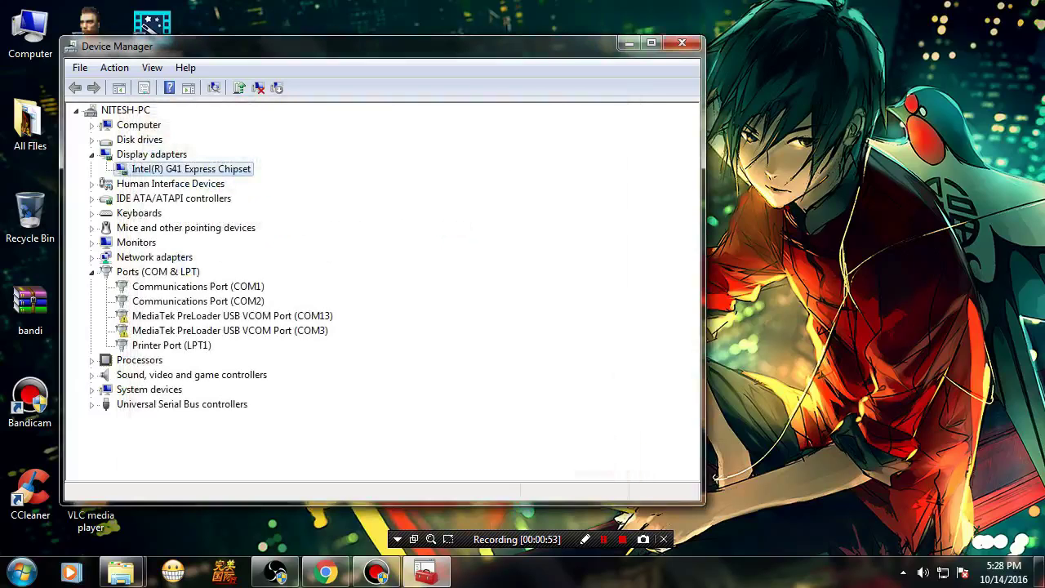
{"action": "left_click", "coordinate": [682, 42]}
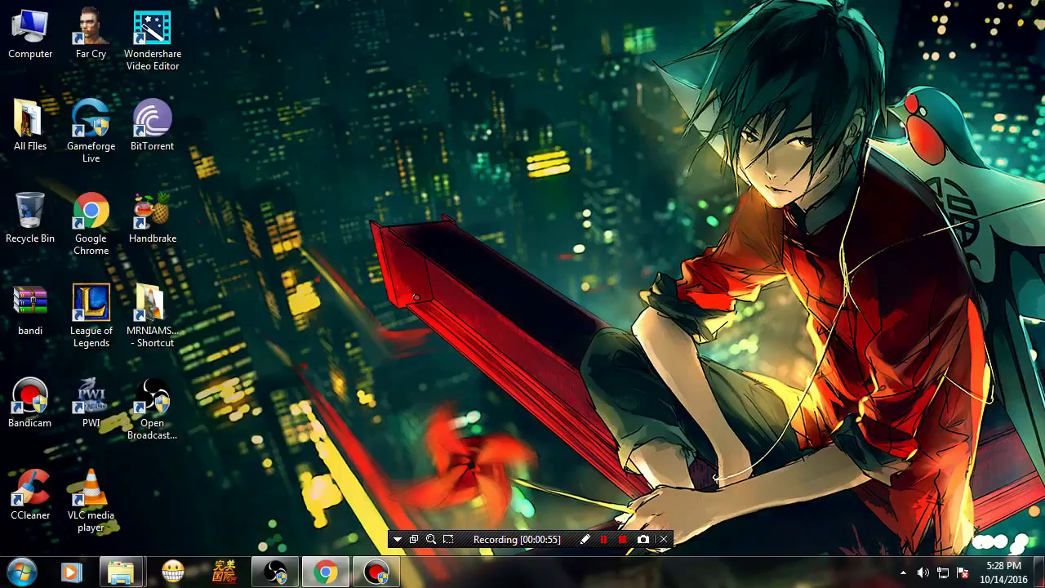
Refresh the desktop and bring Google Chrome to the front
{"action": "right_click", "coordinate": [556, 148]}
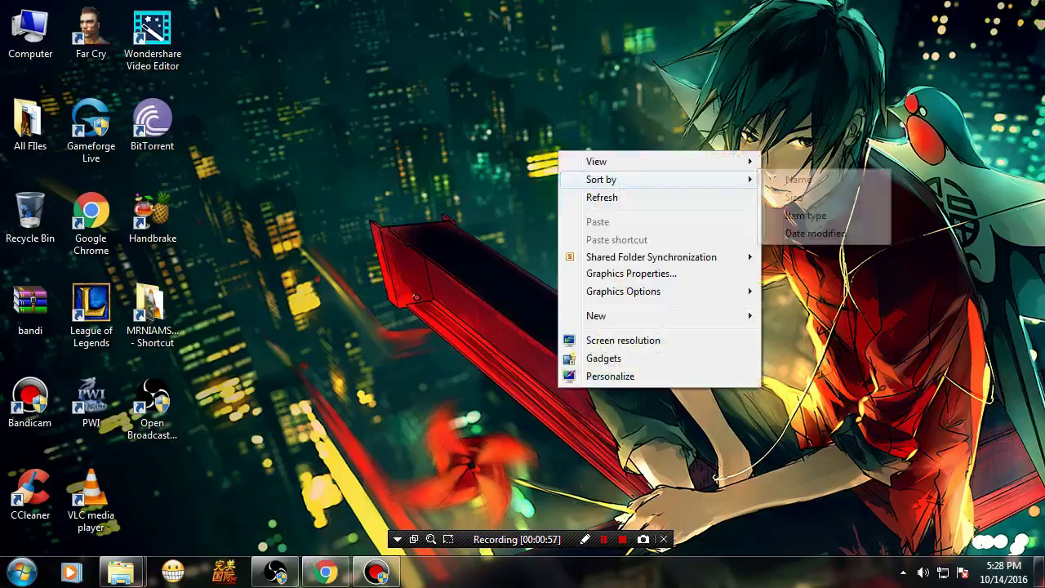
{"action": "left_click", "coordinate": [614, 198]}
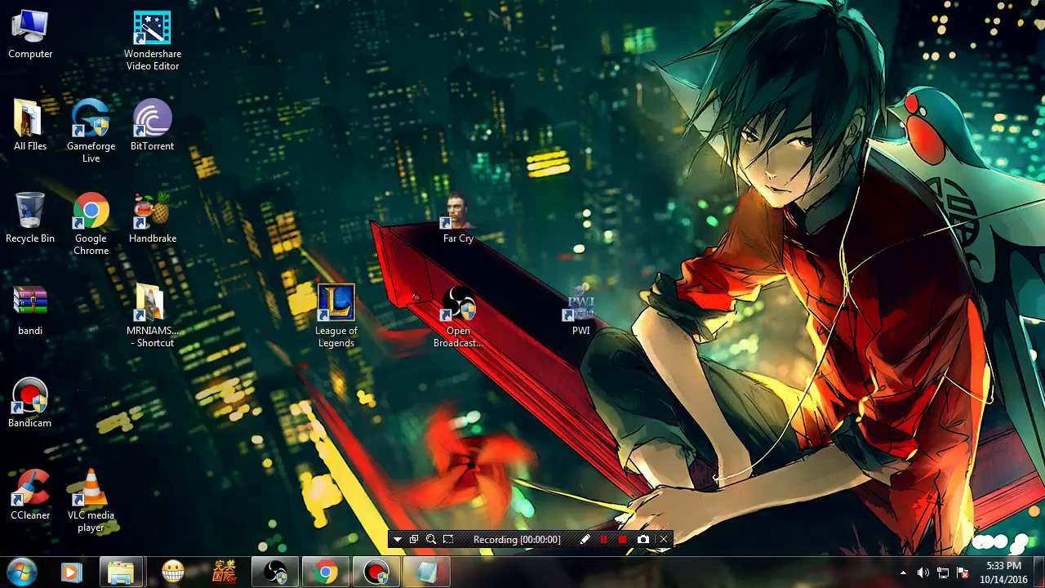
{"action": "left_click", "coordinate": [325, 572]}
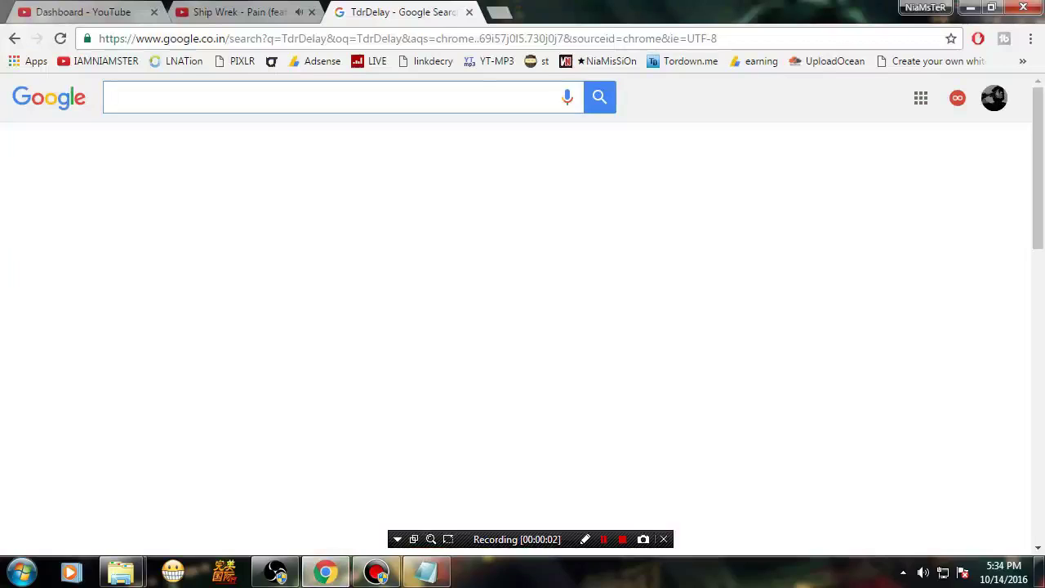
Google 'intel g41 express chipset driver' and open the downloadcenter.intel.com result
{"action": "left_click", "coordinate": [392, 93]}
{"action": "type", "text": "in"}
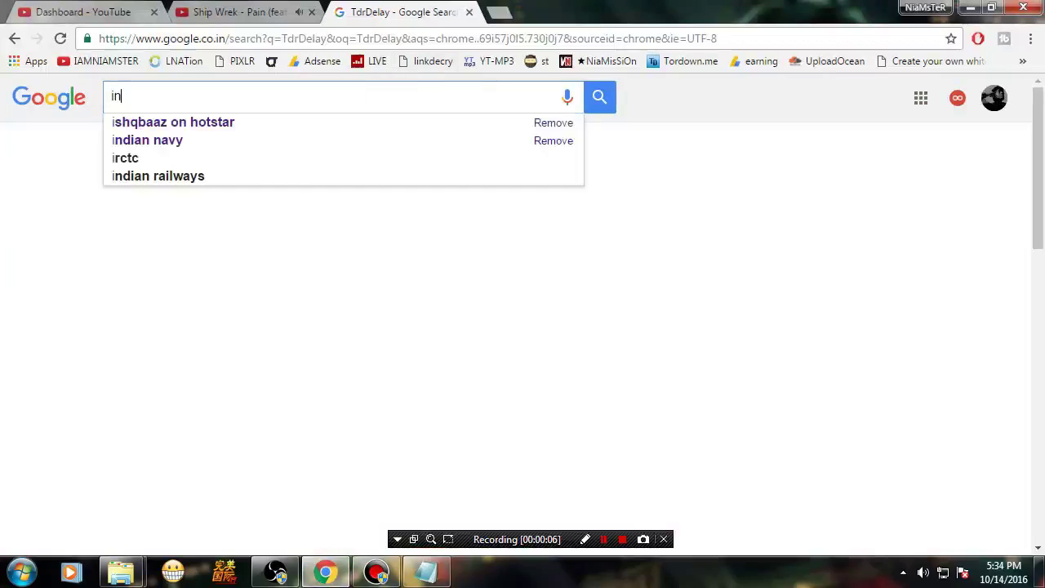
{"action": "type", "text": "tel"}
{"action": "key", "text": "Down"}
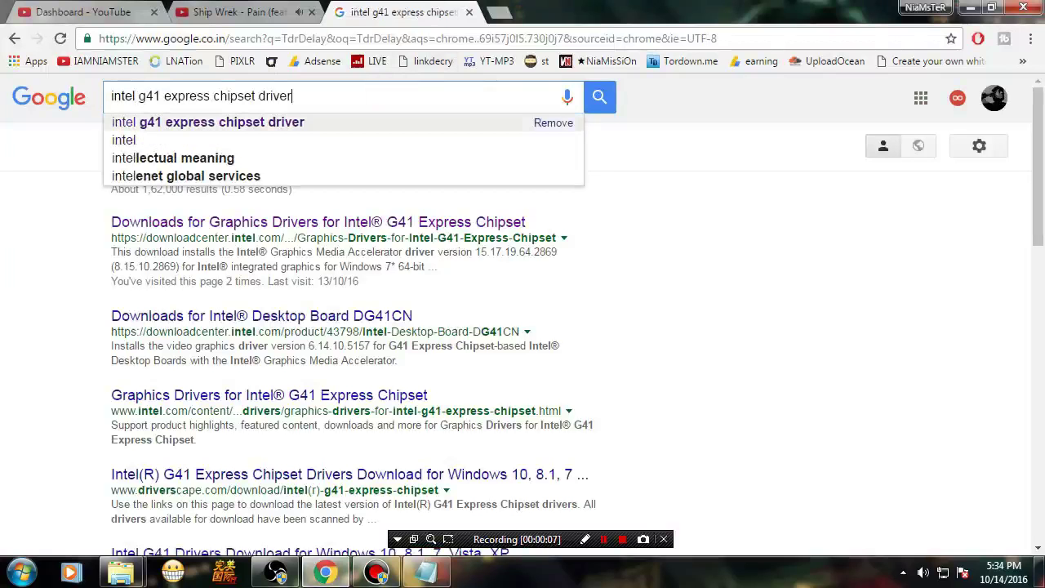
{"action": "type", "text": "\\"}
{"action": "key", "text": "BackSpace"}
{"action": "key", "text": "BackSpace"}
{"action": "key", "text": "Return"}
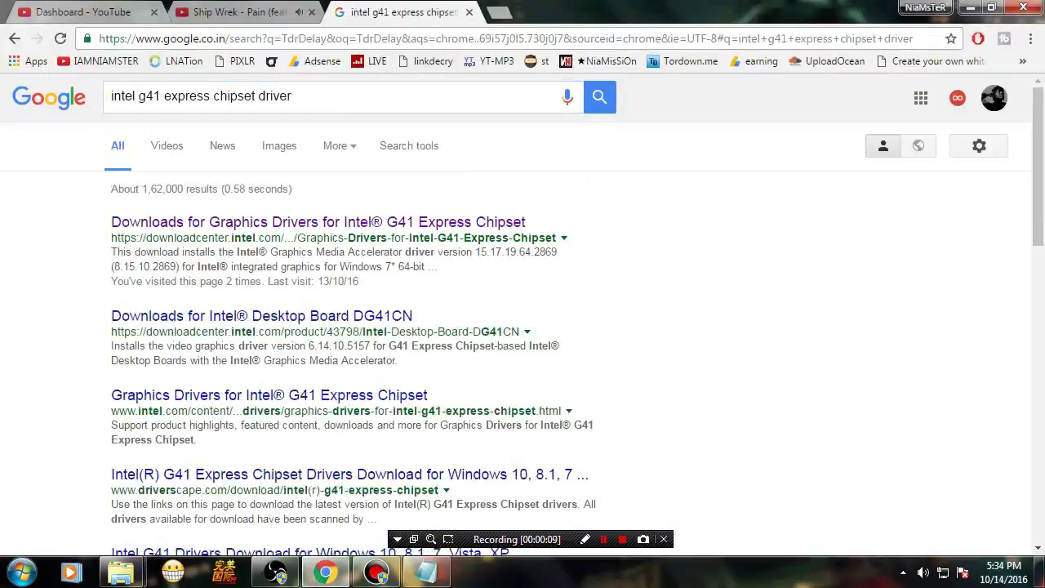
{"action": "left_click", "coordinate": [253, 222]}
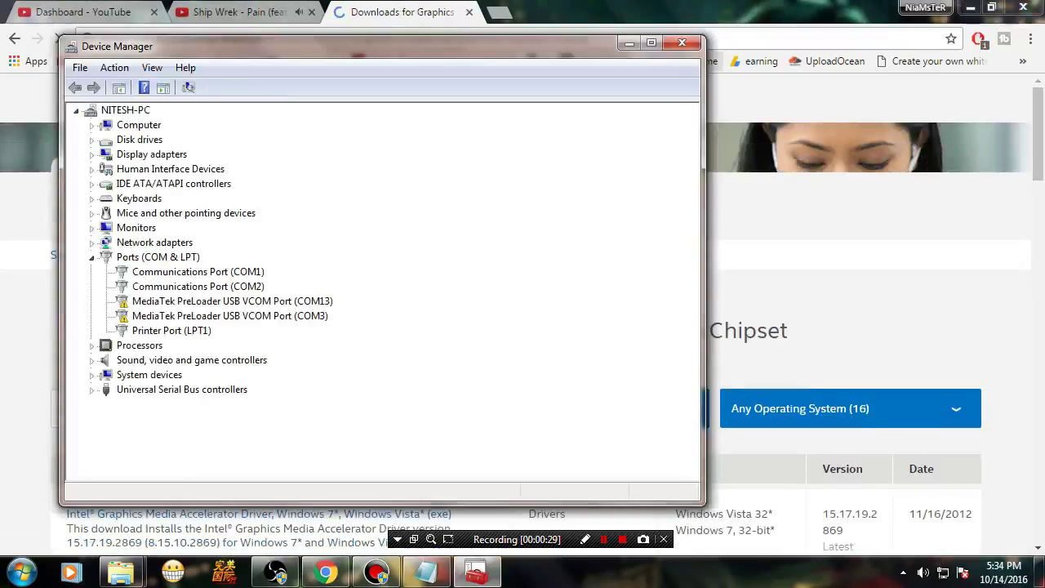
Confirm the Intel(R) G41 Express Chipset under Display adapters, then return to Intel's downloads page
{"action": "double_click", "coordinate": [104, 154]}
{"action": "left_click", "coordinate": [146, 168]}
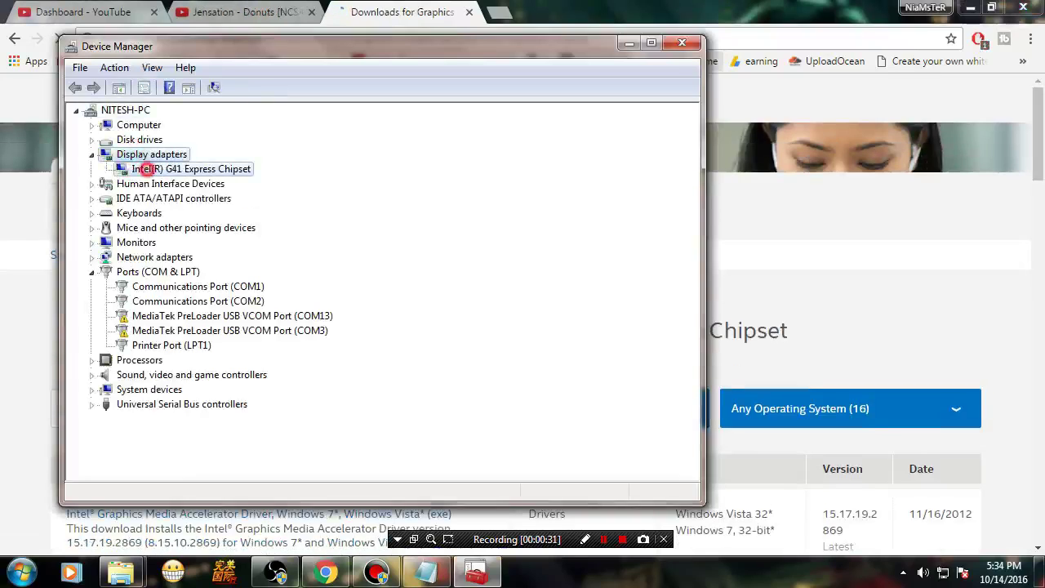
{"action": "left_click", "coordinate": [866, 252]}
Filter Intel Download Center results to Drivers for Windows 7, 32-bit
{"action": "scroll", "coordinate": [581, 242], "scroll_direction": "down", "scroll_amount": 2}
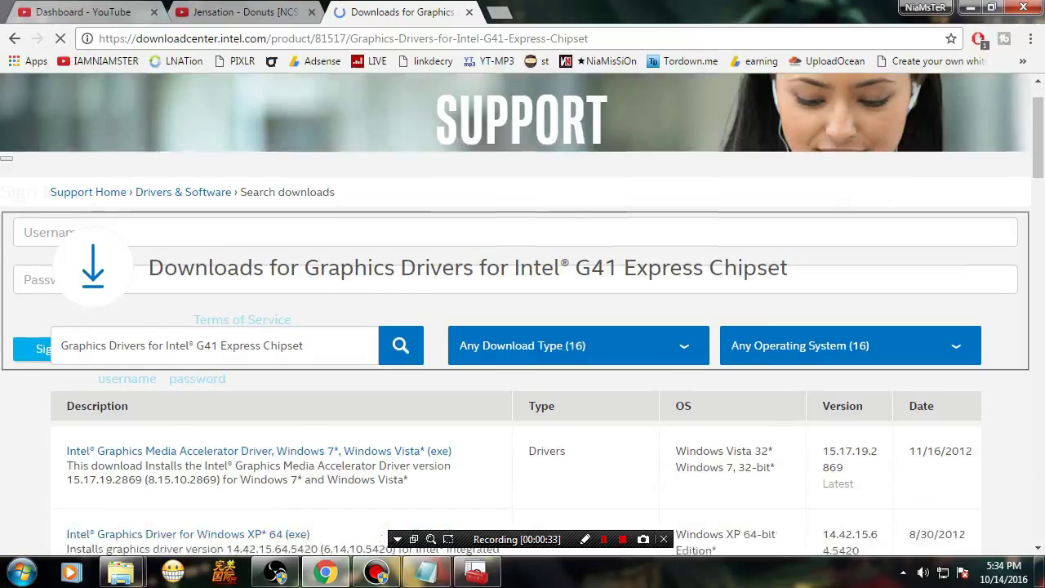
{"action": "left_click", "coordinate": [581, 241]}
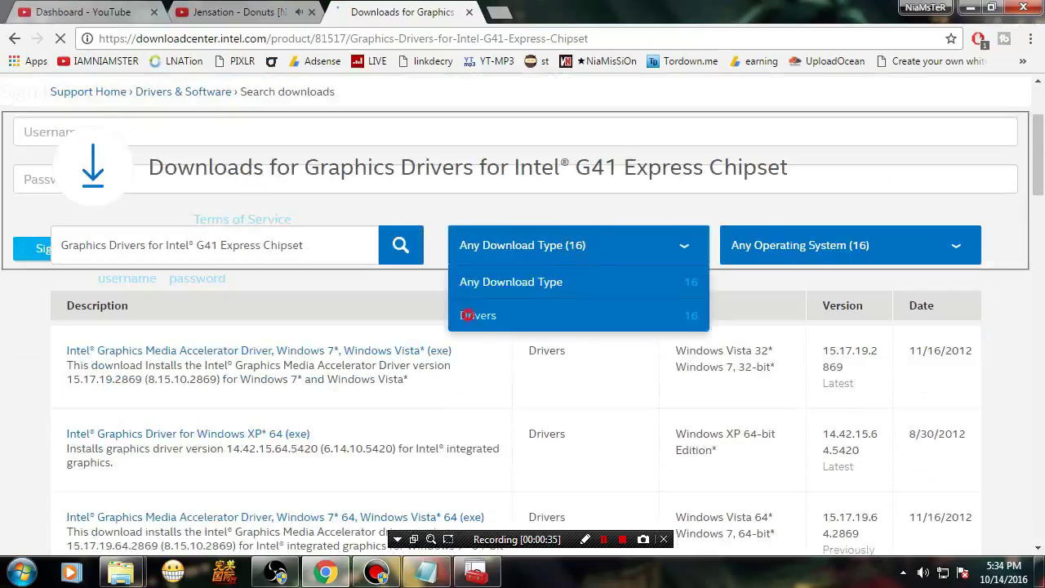
{"action": "left_click", "coordinate": [474, 315]}
{"action": "left_click", "coordinate": [849, 246]}
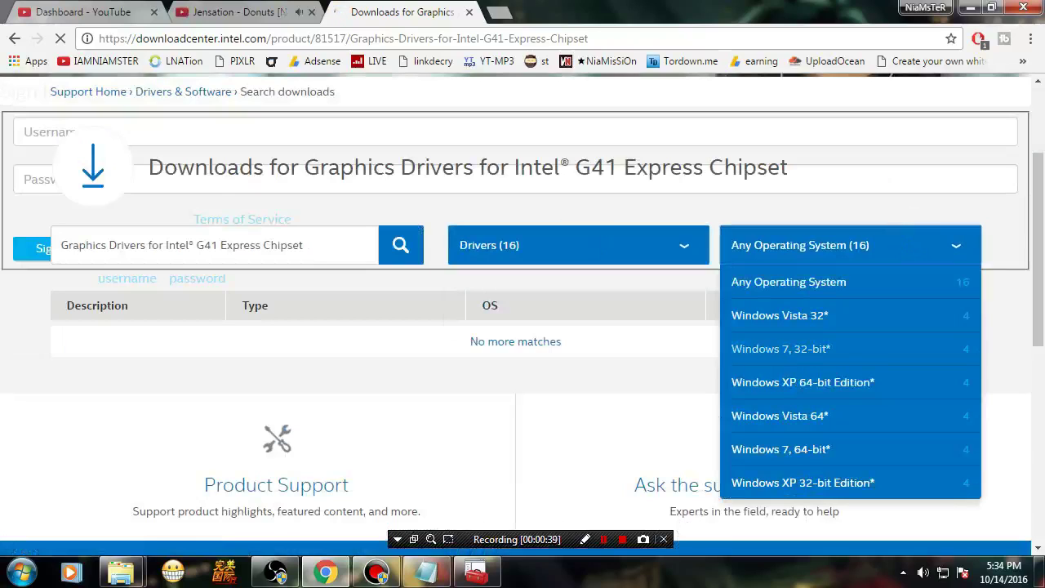
{"action": "left_click", "coordinate": [805, 349]}
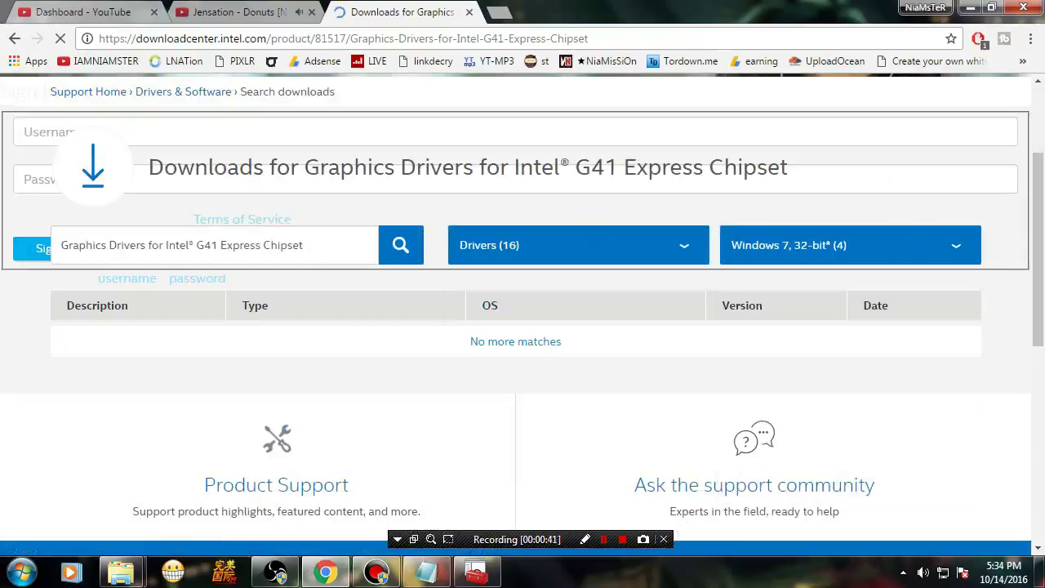
{"action": "scroll", "coordinate": [522, 327], "scroll_direction": "down", "scroll_amount": 1}
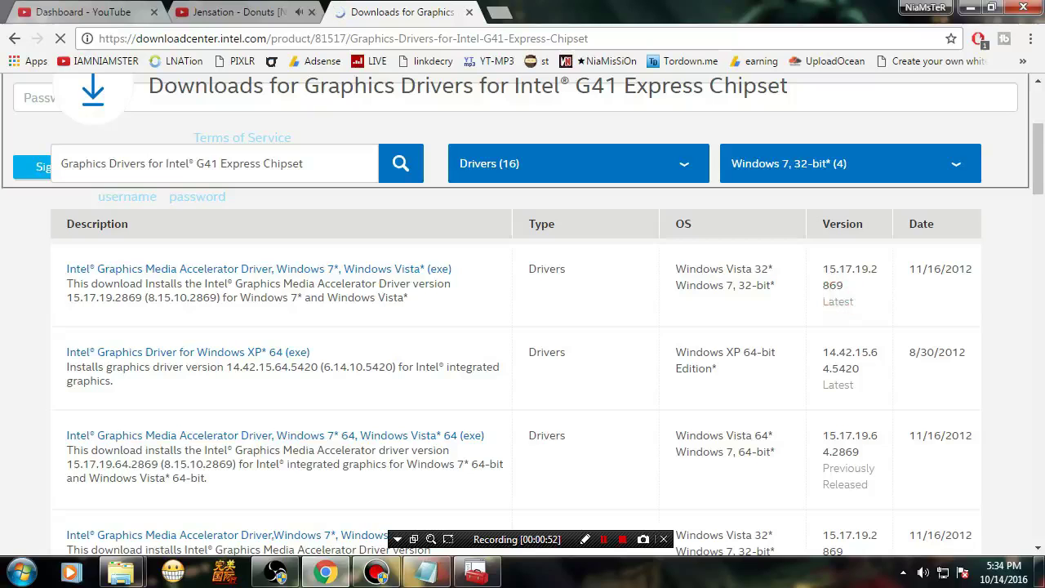
{"action": "scroll", "coordinate": [523, 326], "scroll_direction": "down", "scroll_amount": 2}
{"action": "scroll", "coordinate": [523, 326], "scroll_direction": "up", "scroll_amount": 4}
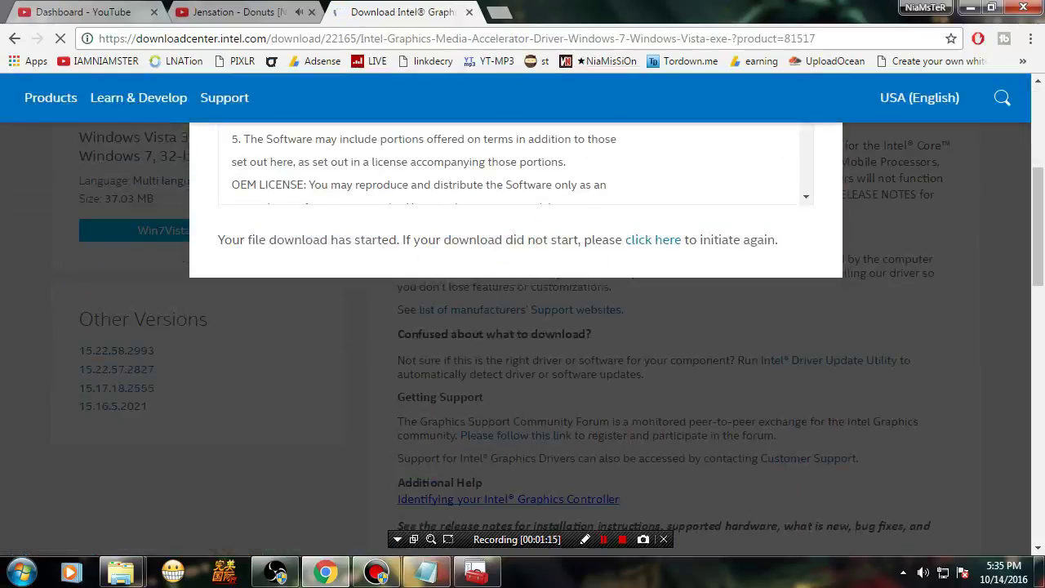
Check Chrome's downloads list for Win7Vista_151719.exe, then show the desktop
{"action": "key", "text": "ctrl+j"}
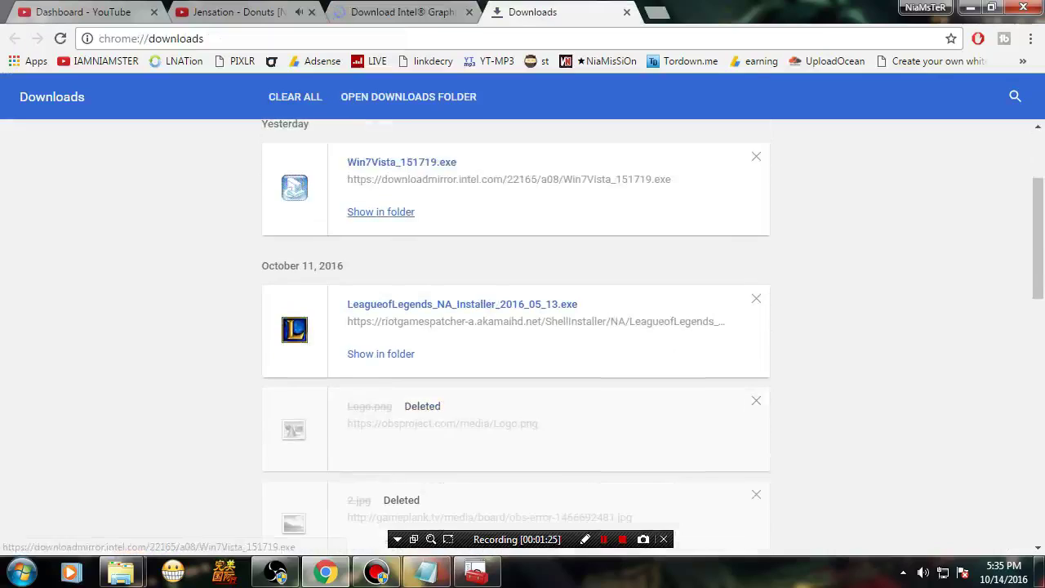
{"action": "key", "text": "super+d"}
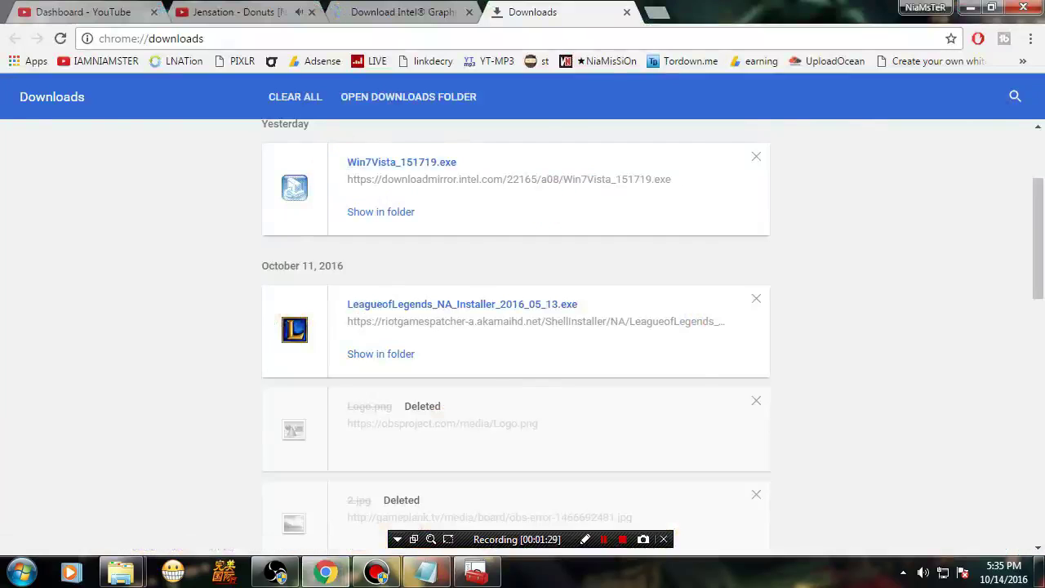
{"action": "key", "text": "super+d"}
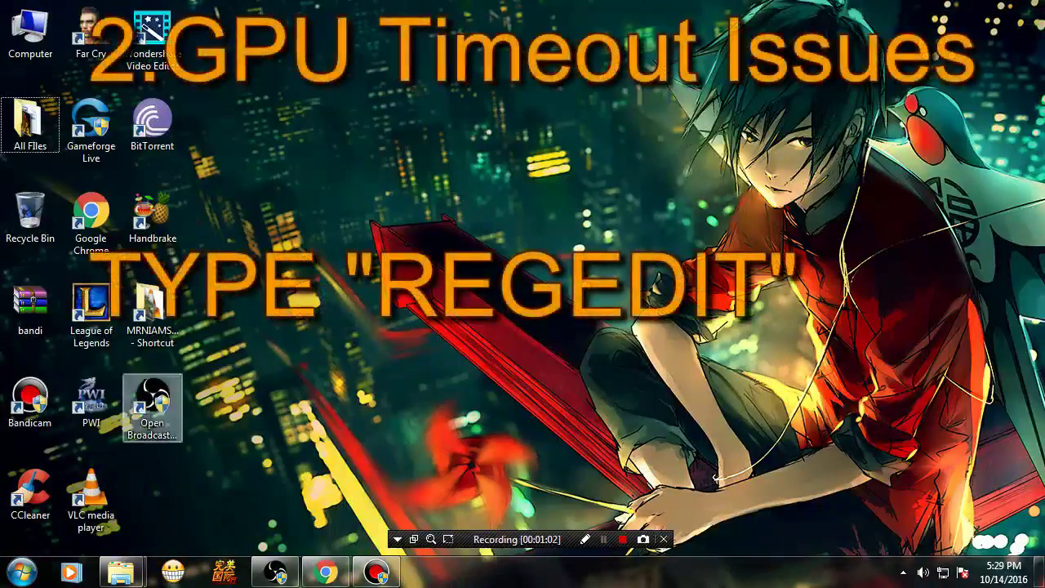
Launch Registry Editor with regedit from the Start menu
{"action": "key", "text": "super"}
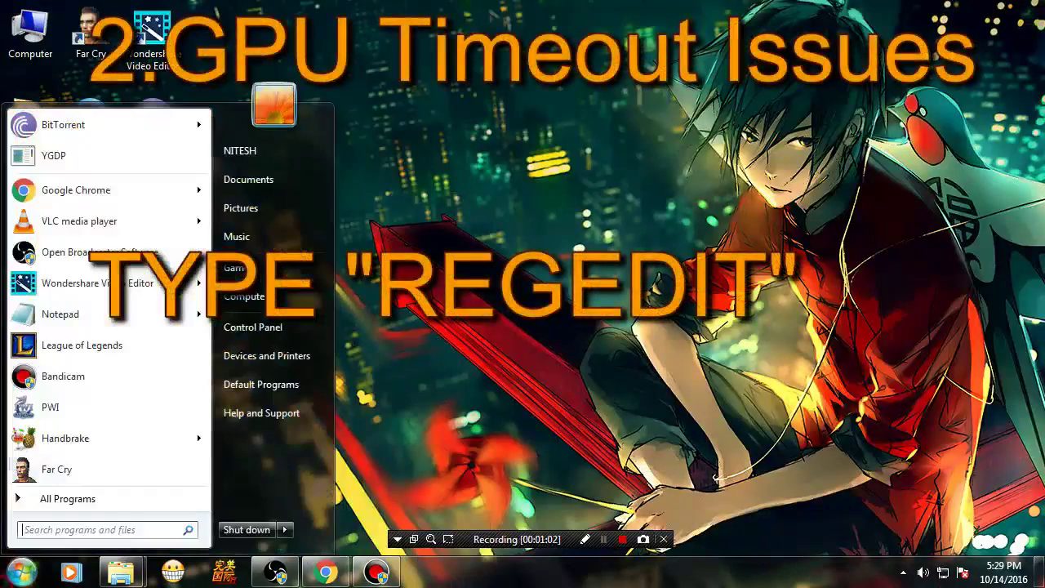
{"action": "type", "text": "reged"}
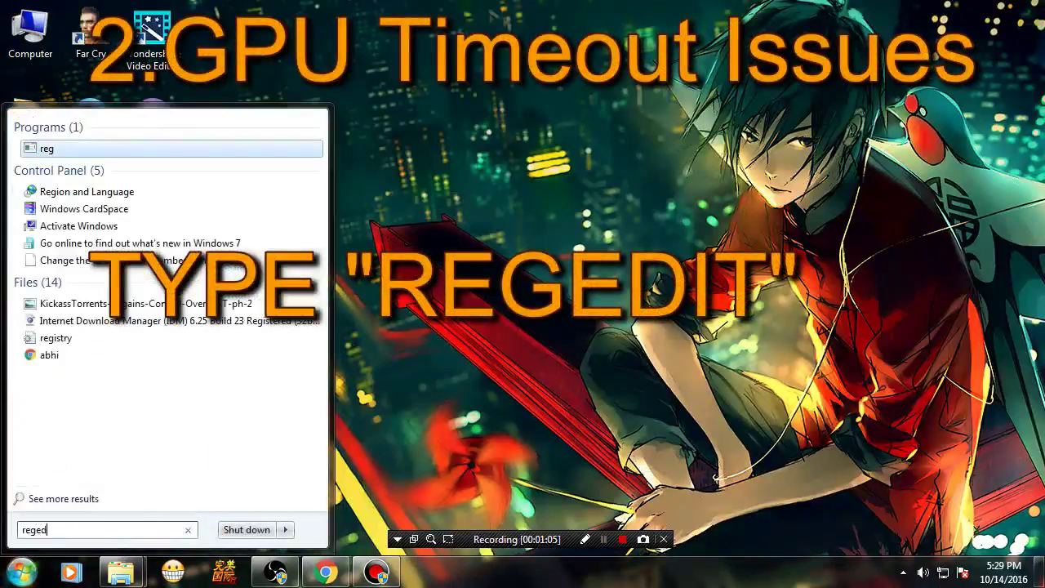
{"action": "type", "text": "it"}
{"action": "key", "text": "Return"}
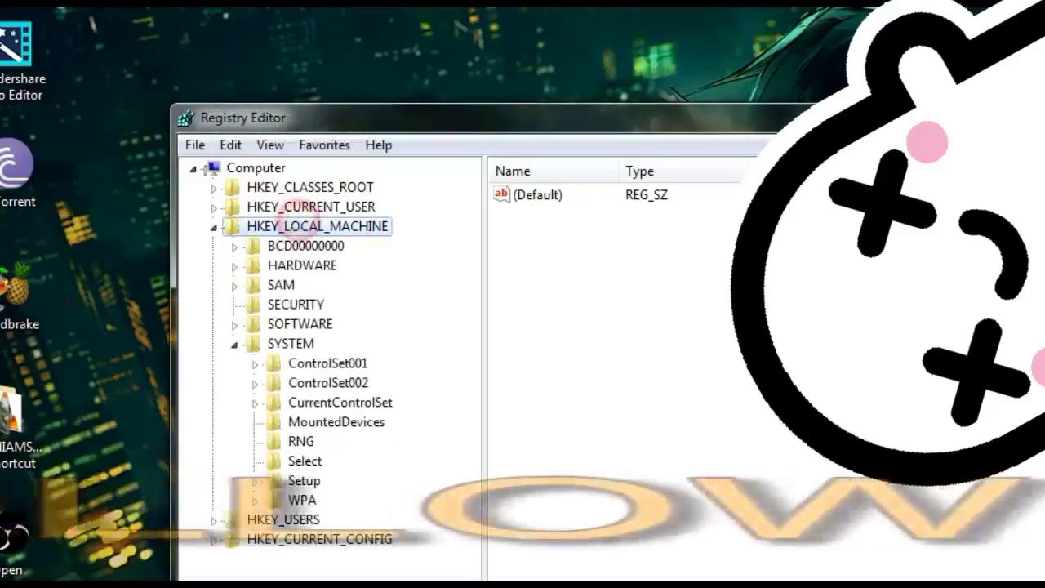
Navigate to HKEY_LOCAL_MACHINE\SYSTEM\CurrentControlSet\Control\GraphicsDrivers and view its values
{"action": "left_click", "coordinate": [234, 344]}
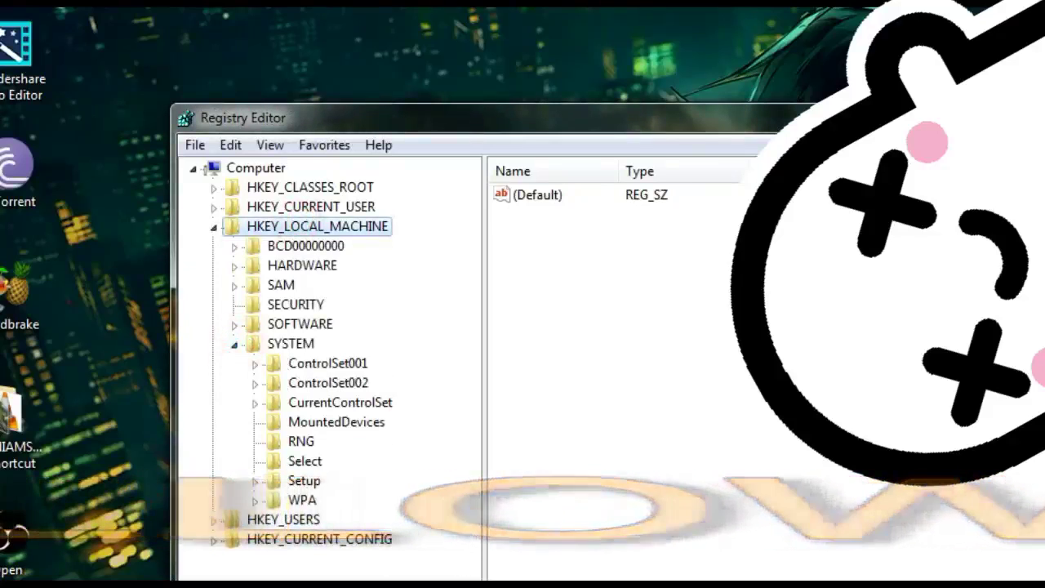
{"action": "double_click", "coordinate": [323, 403]}
{"action": "left_click", "coordinate": [316, 427]}
{"action": "double_click", "coordinate": [327, 423]}
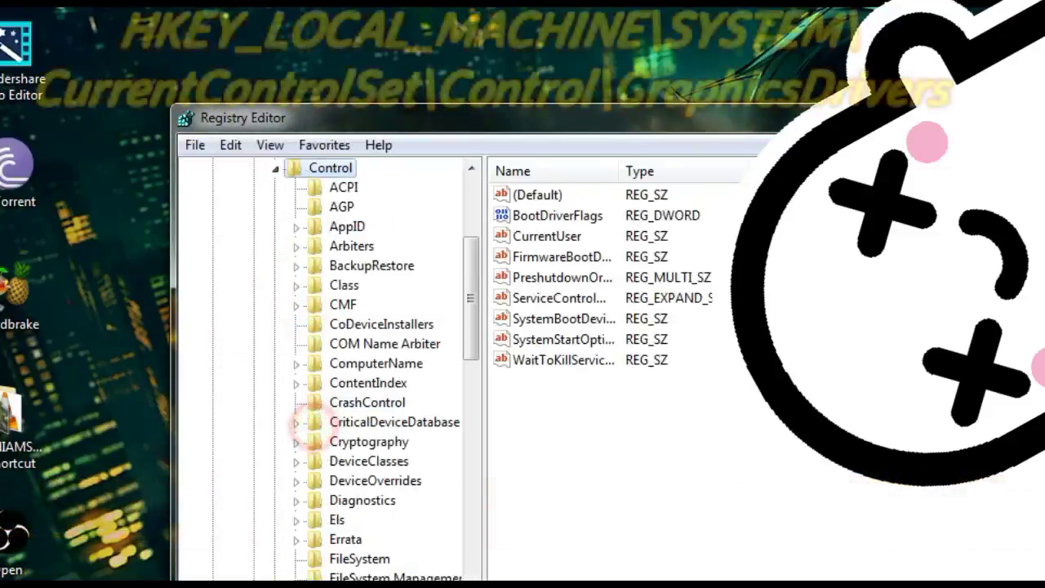
{"action": "scroll", "coordinate": [392, 461], "scroll_direction": "down", "scroll_amount": 1}
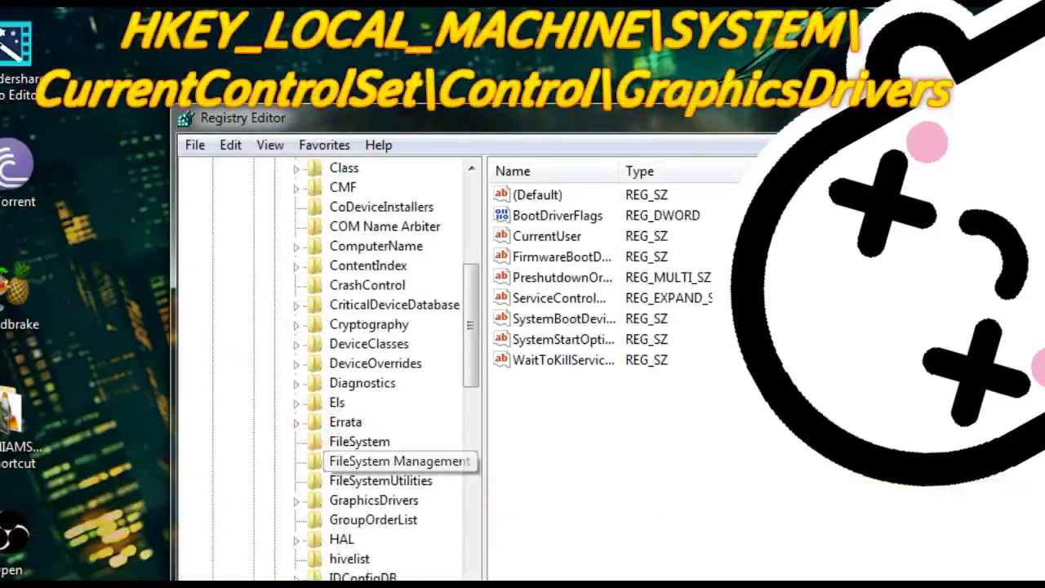
{"action": "left_click", "coordinate": [360, 500]}
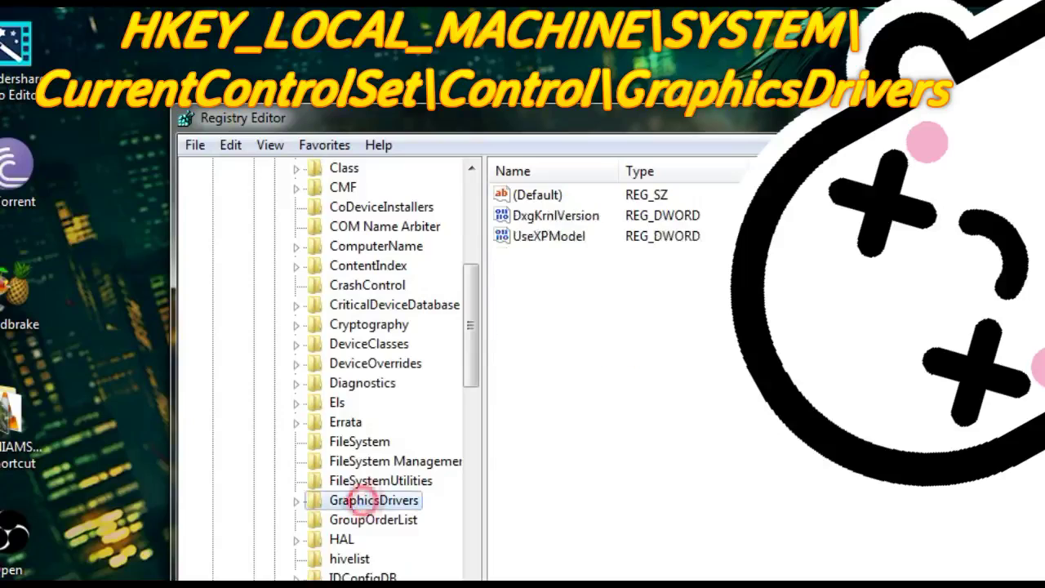
{"action": "right_click", "coordinate": [809, 411]}
{"action": "mouse_move", "coordinate": [569, 337]}
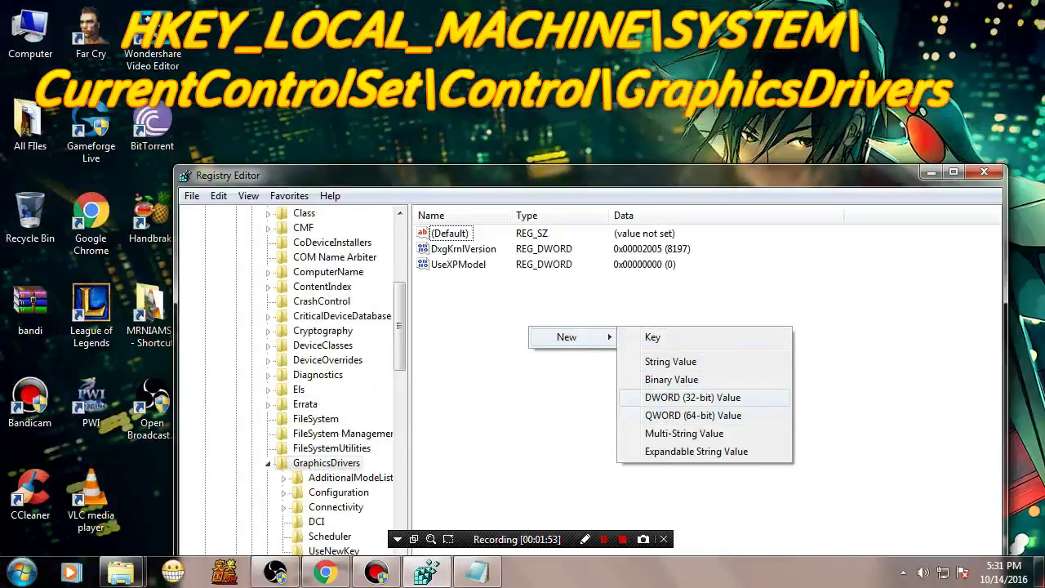
Create a new DWORD (32-bit) value named TdrDelay
{"action": "left_click", "coordinate": [738, 397]}
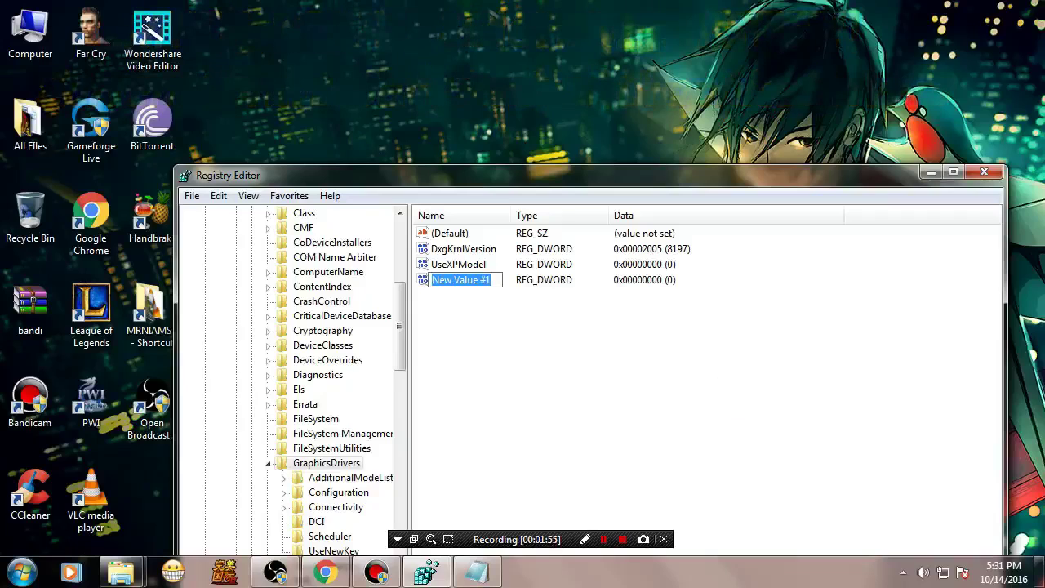
{"action": "key", "text": "BackSpace"}
{"action": "type", "text": "HKEY_LOCAL_MACHINE\\SYSTEM\\CurrentControlSet\\Control\\GraphicsDrivers\""}
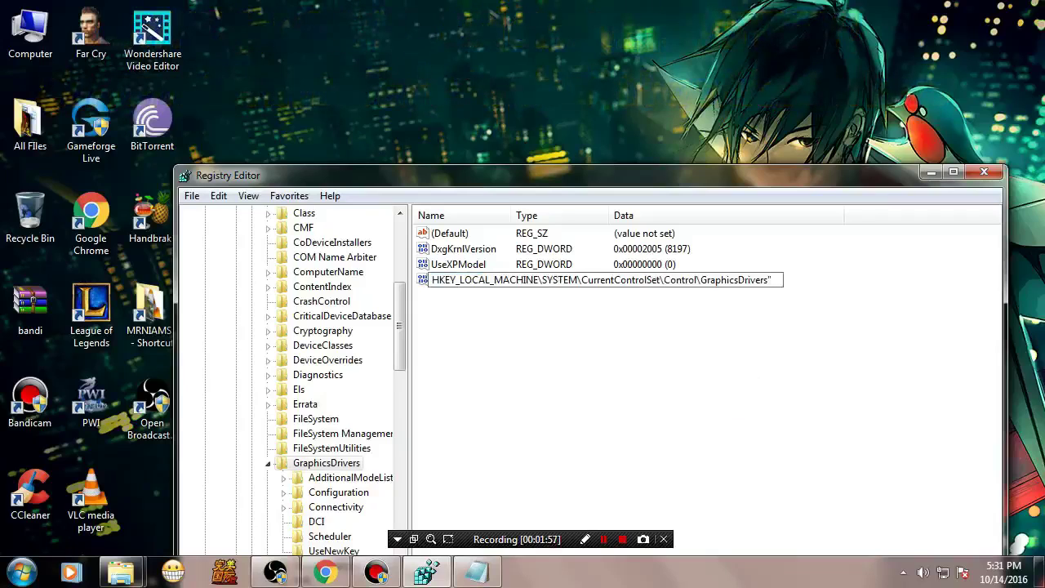
{"action": "key", "text": "ctrl+z"}
{"action": "key", "text": "BackSpace"}
{"action": "type", "text": "TdrDelay"}
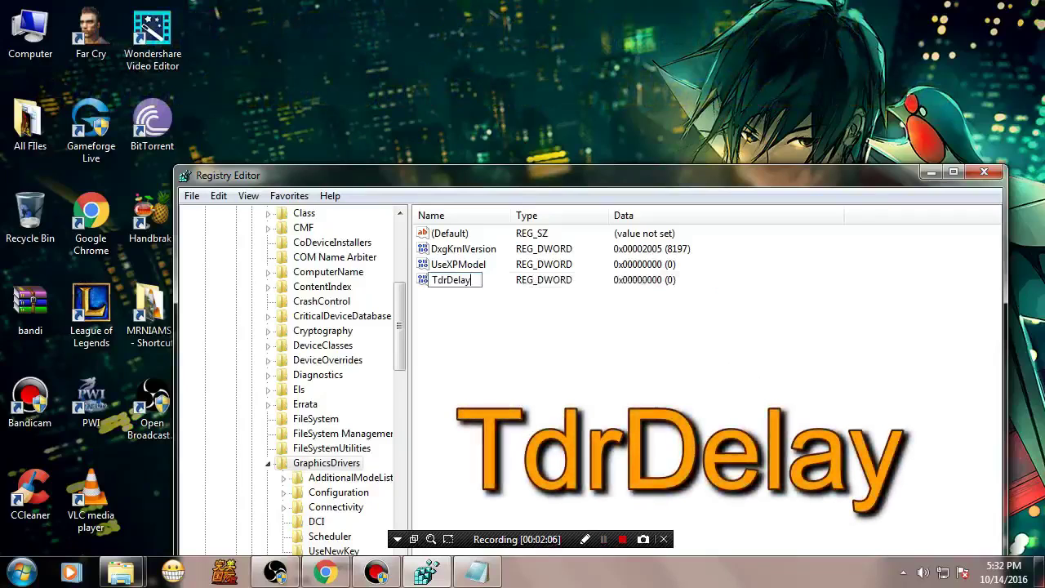
{"action": "key", "text": "Return"}
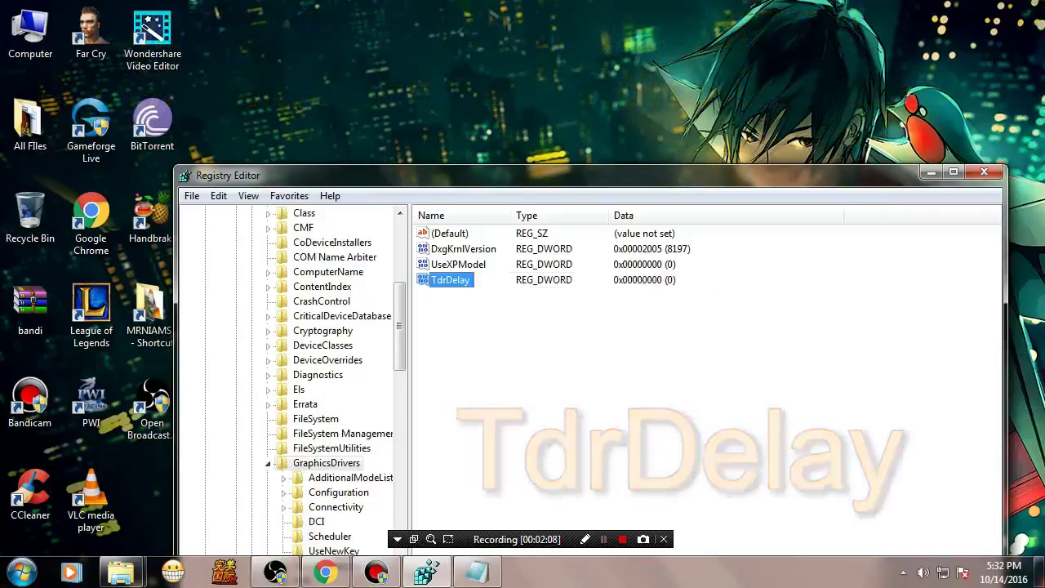
Set TdrDelay's data to 8 and close Registry Editor
{"action": "double_click", "coordinate": [459, 280]}
{"action": "type", "text": "8"}
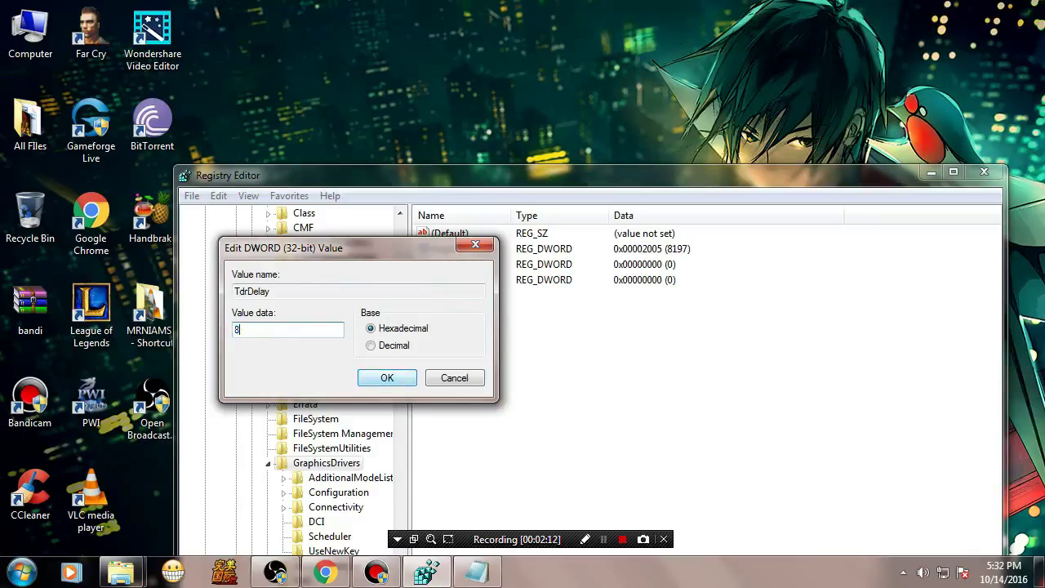
{"action": "left_click", "coordinate": [406, 379]}
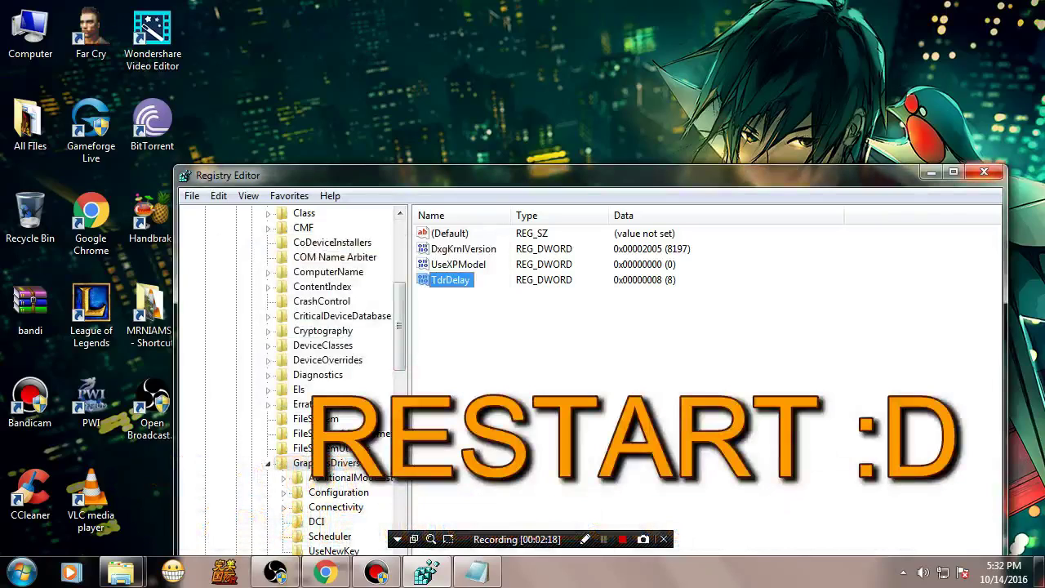
{"action": "key", "text": "alt+F4"}
Refresh the desktop, then expand the Start menu's Shut down arrow to show Restart
{"action": "right_click", "coordinate": [555, 161]}
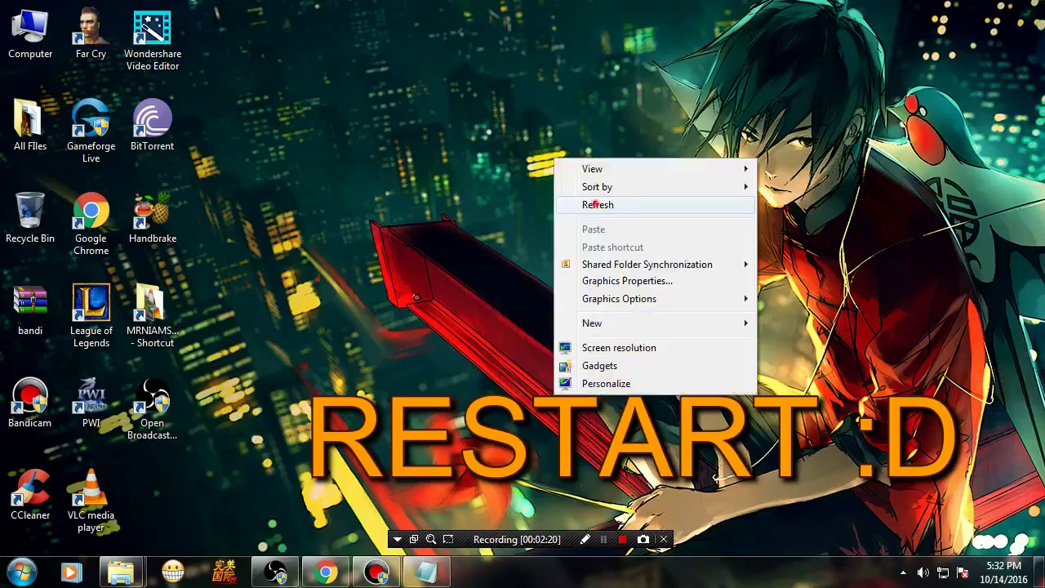
{"action": "left_click", "coordinate": [596, 205]}
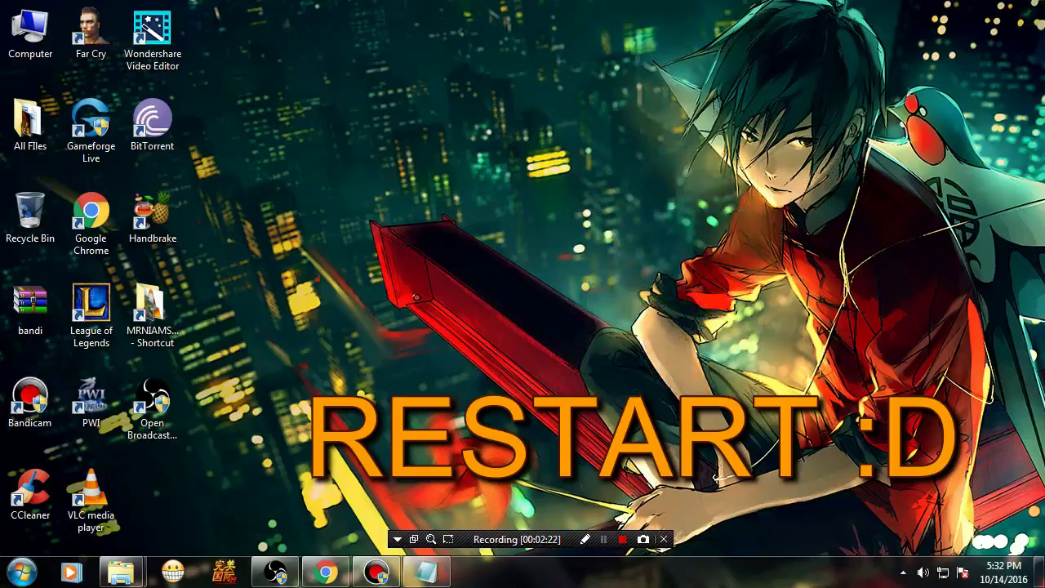
{"action": "left_click", "coordinate": [22, 572]}
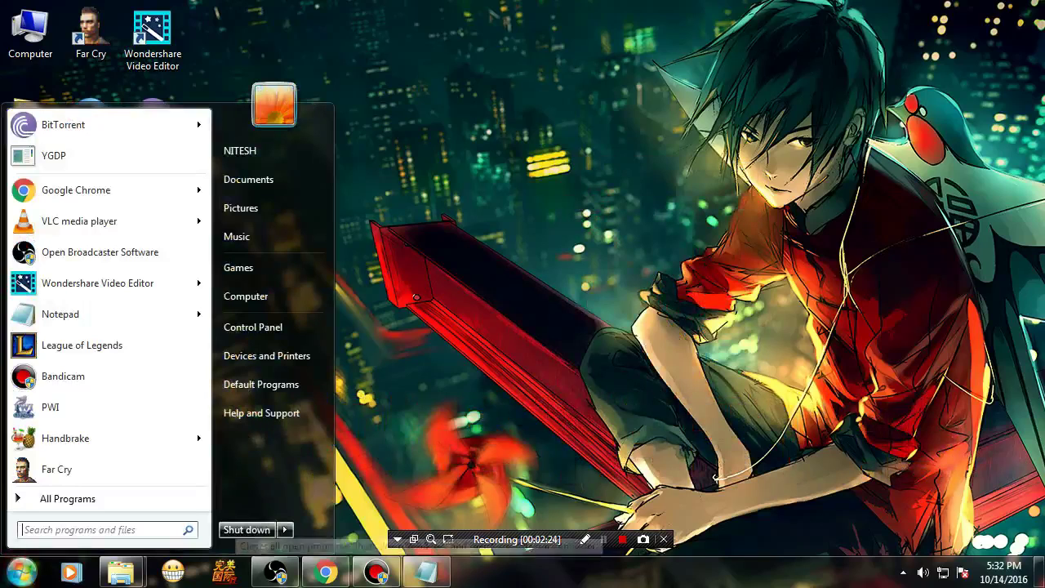
{"action": "left_click", "coordinate": [285, 529]}
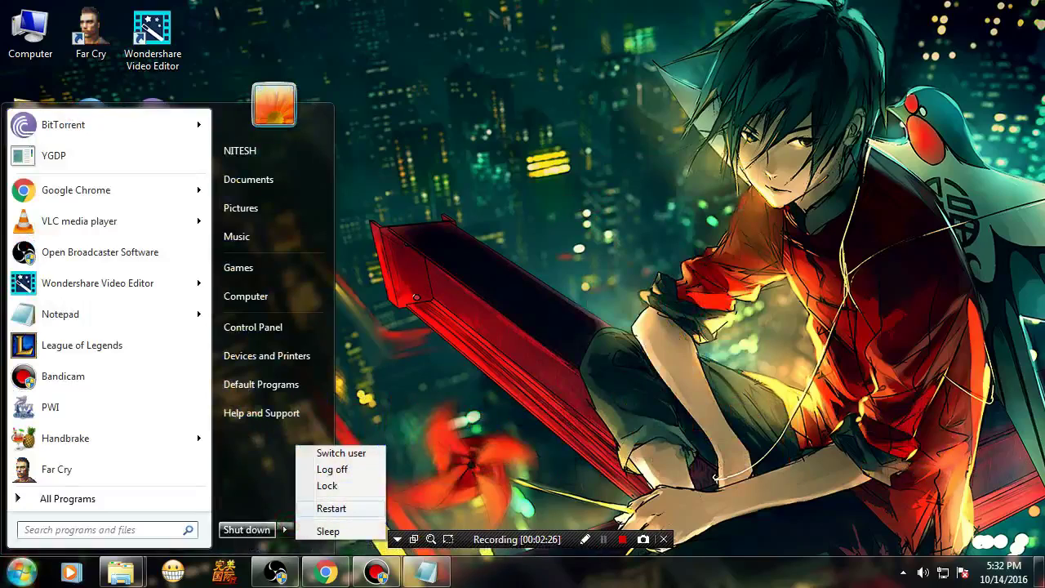